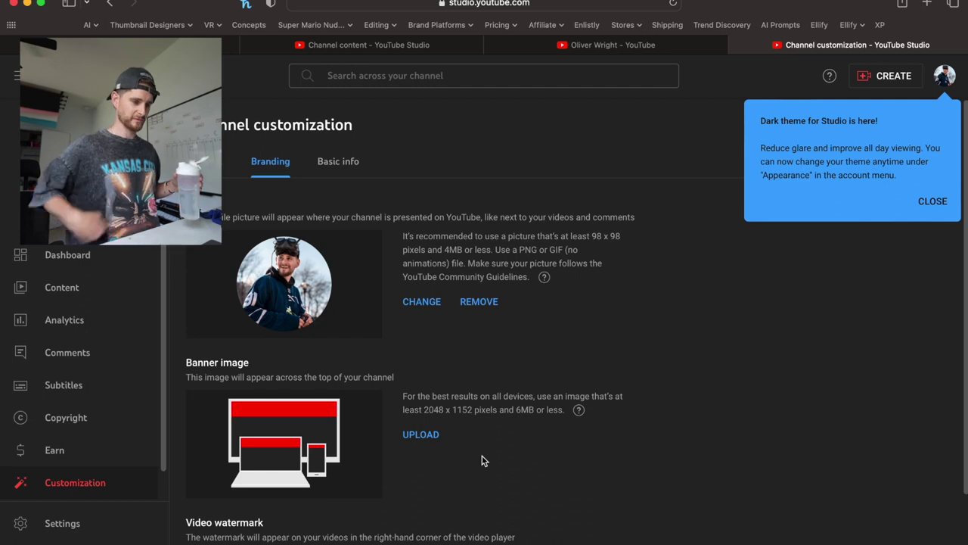
Try to upload Banner.psd from the YouTube Designs folder under Documents as the channel's banner image
left_click(423, 435)
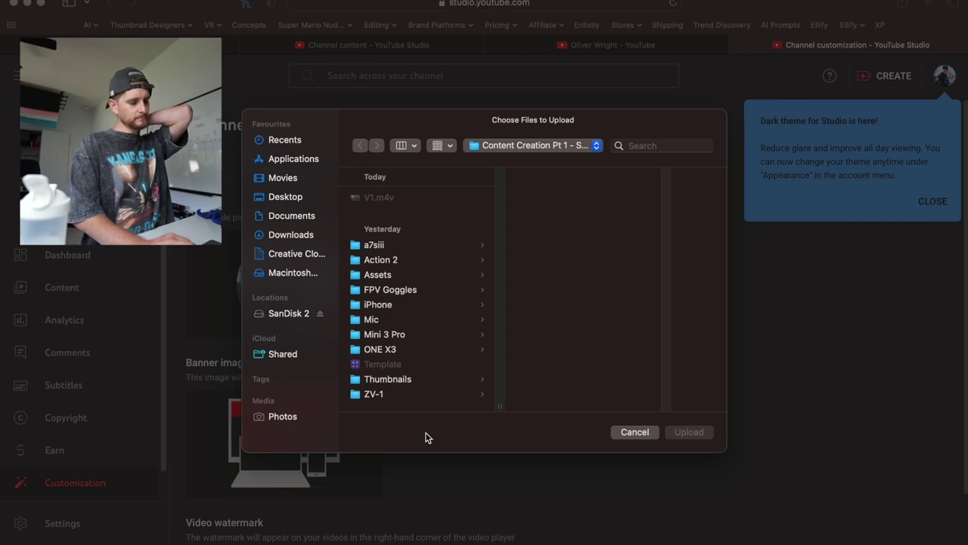
left_click(283, 218)
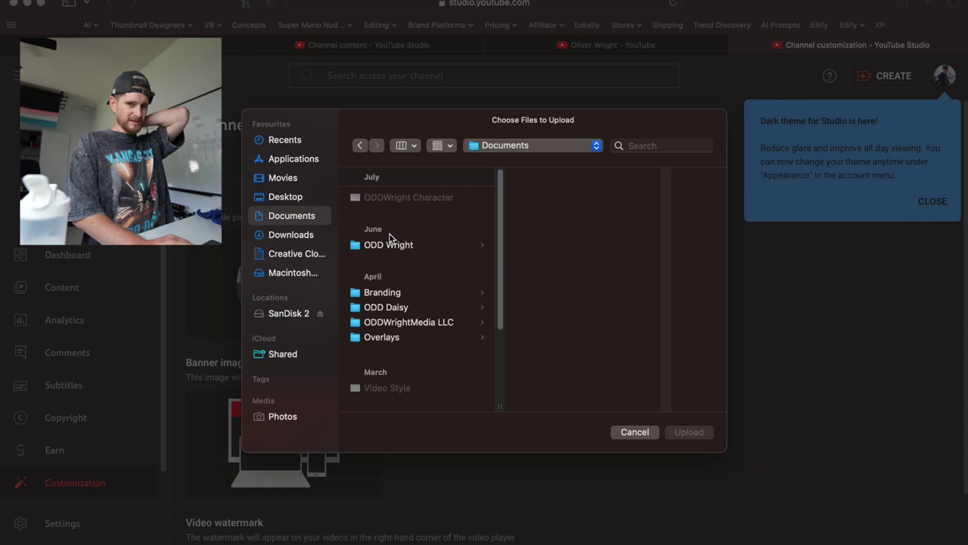
left_click(432, 243)
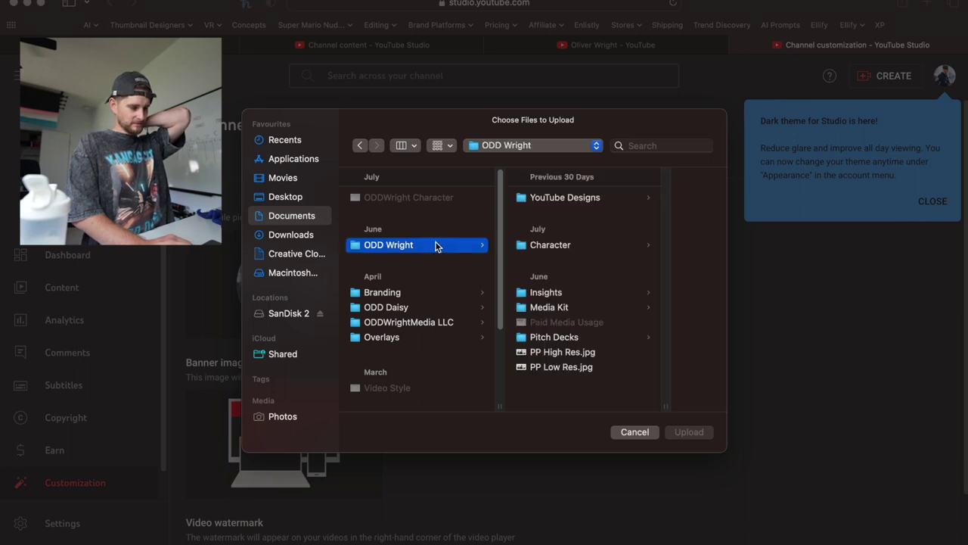
left_click(610, 200)
left_click(609, 199)
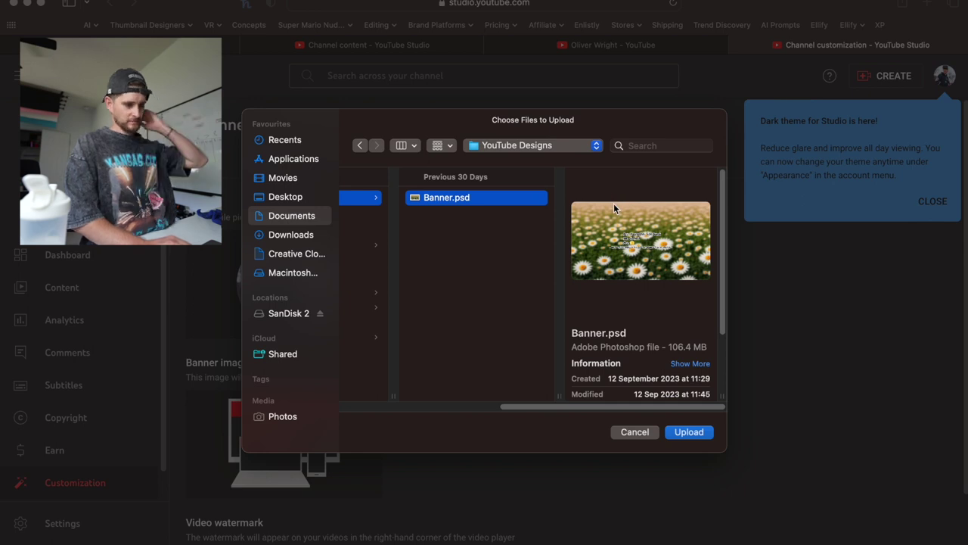
double_click(516, 199)
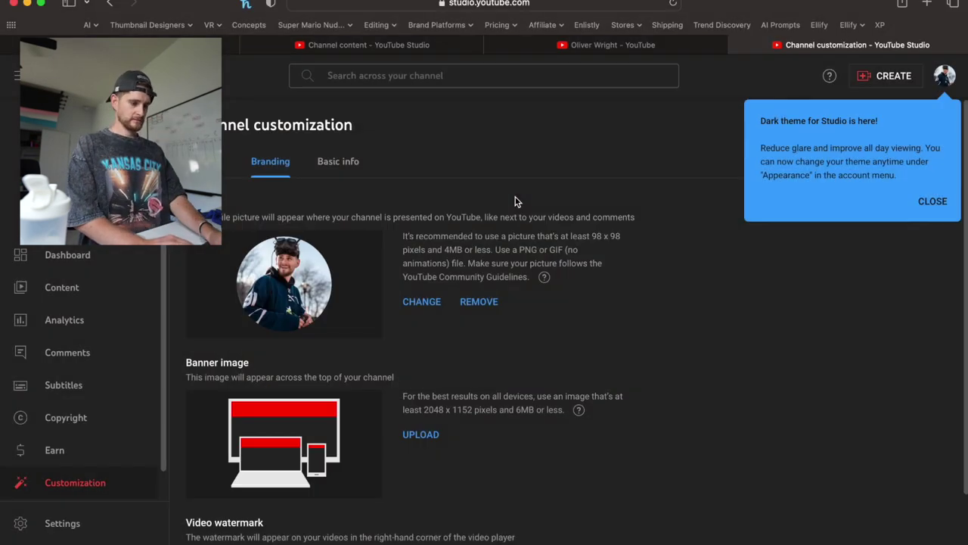
Dismiss the dark theme notice and switch to Finder
left_click(933, 202)
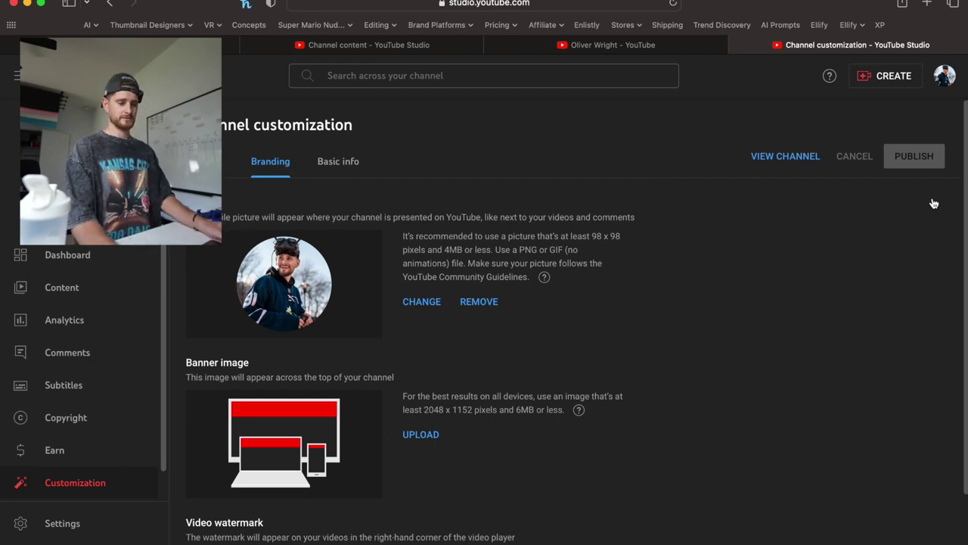
key("super+Tab")
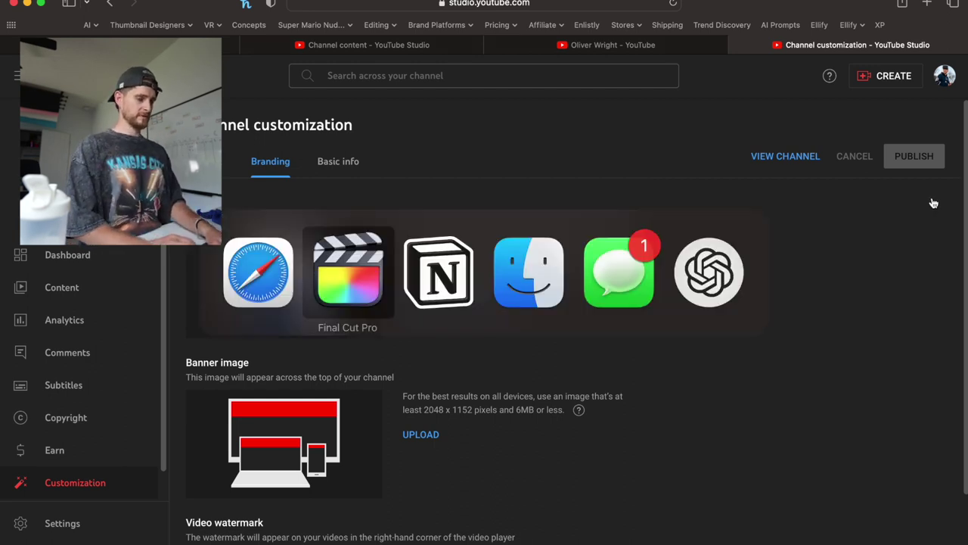
key("super+Tab")
key("super+Tab")
key("super+Tab")
key("super+Tab")
key("super+Tab")
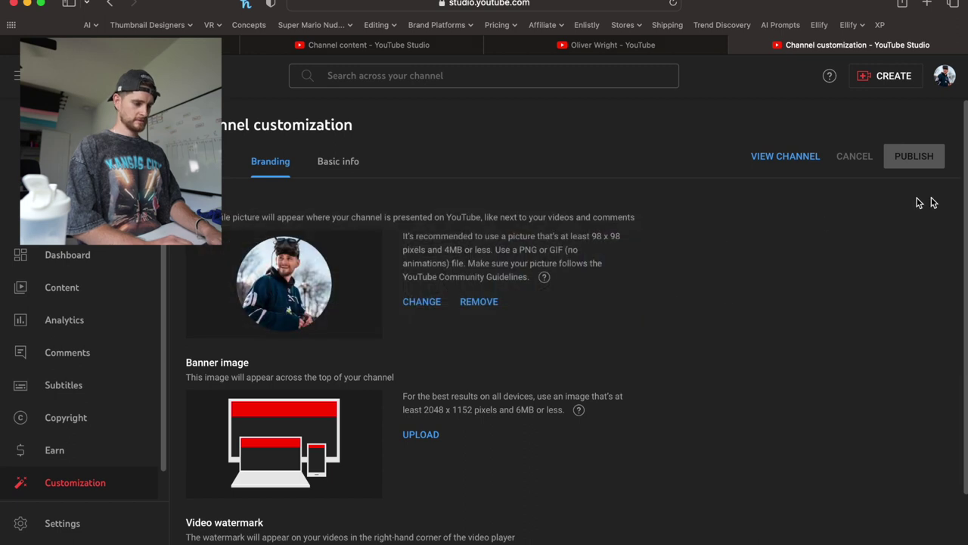
key("super+Tab")
key("super+Tab")
key("super+Tab")
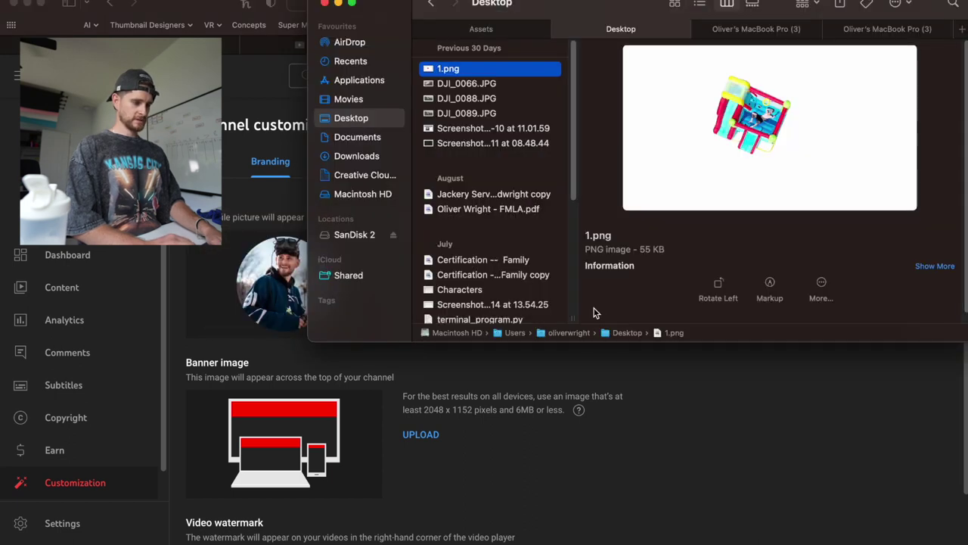
Open Banner.psd from the YouTube Designs folder under Documents in Photoshop
left_click(481, 30)
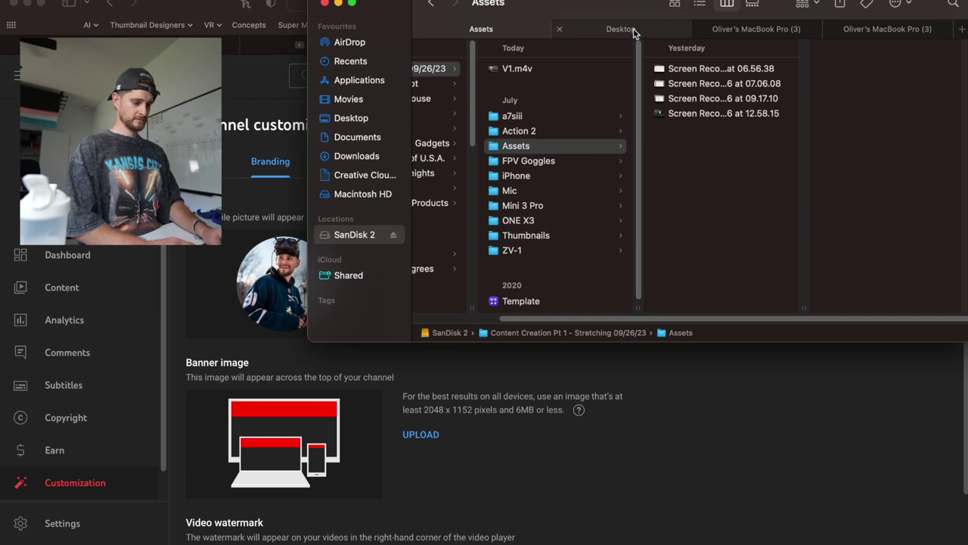
key("ctrl+alt+c")
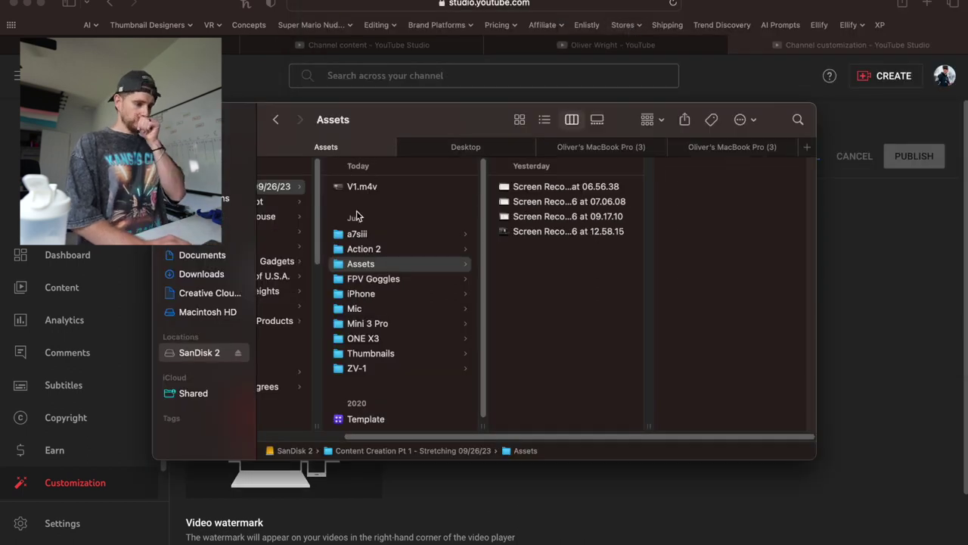
scroll(360, 218, "left", 3)
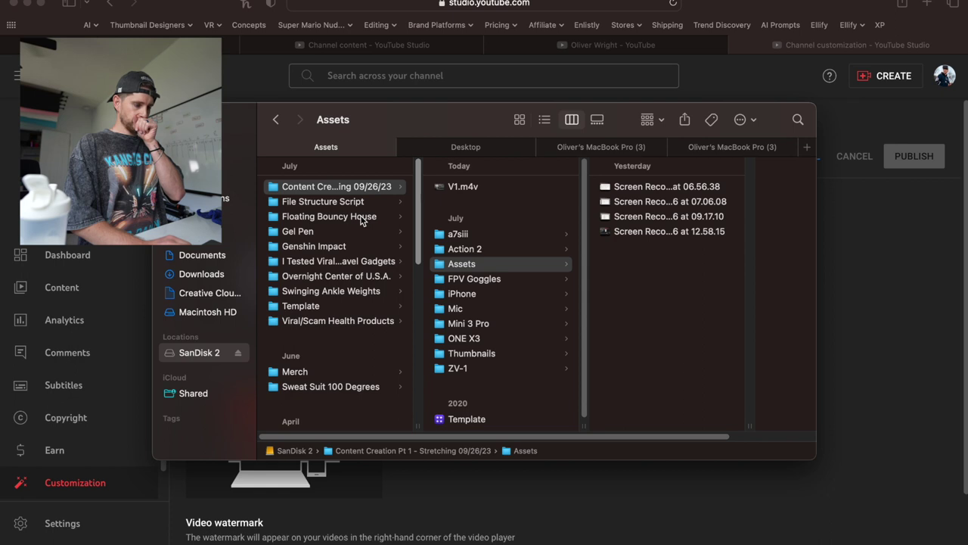
left_click(189, 255)
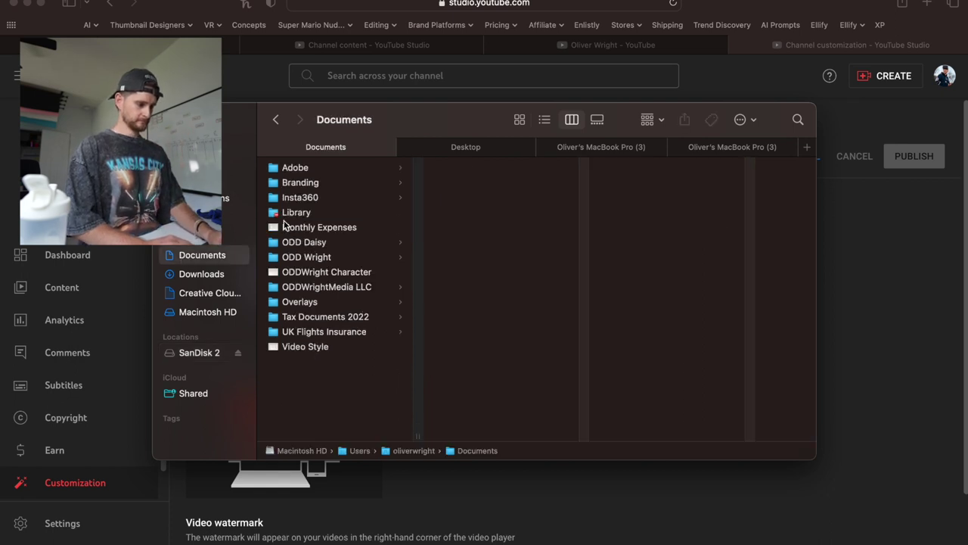
left_click(301, 242)
left_click(306, 257)
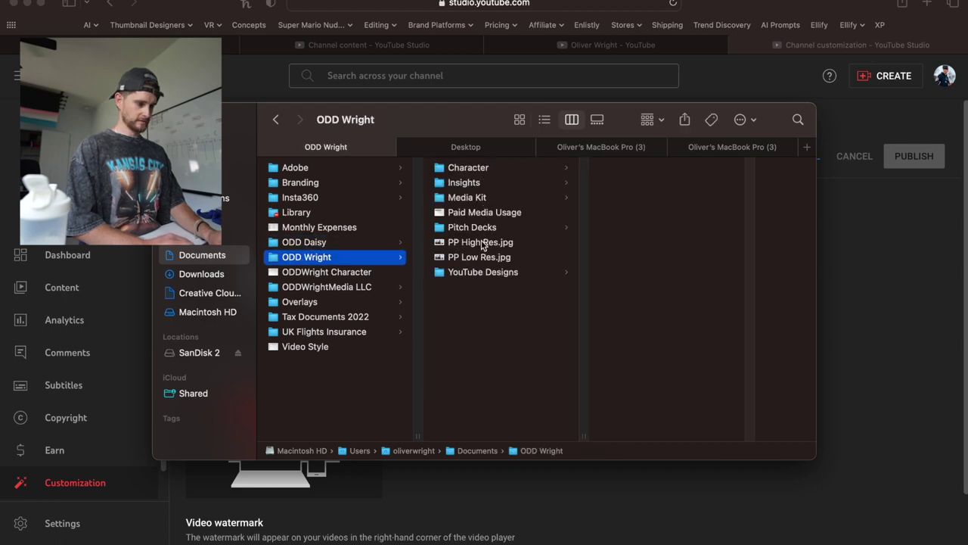
left_click(481, 273)
left_click(647, 170)
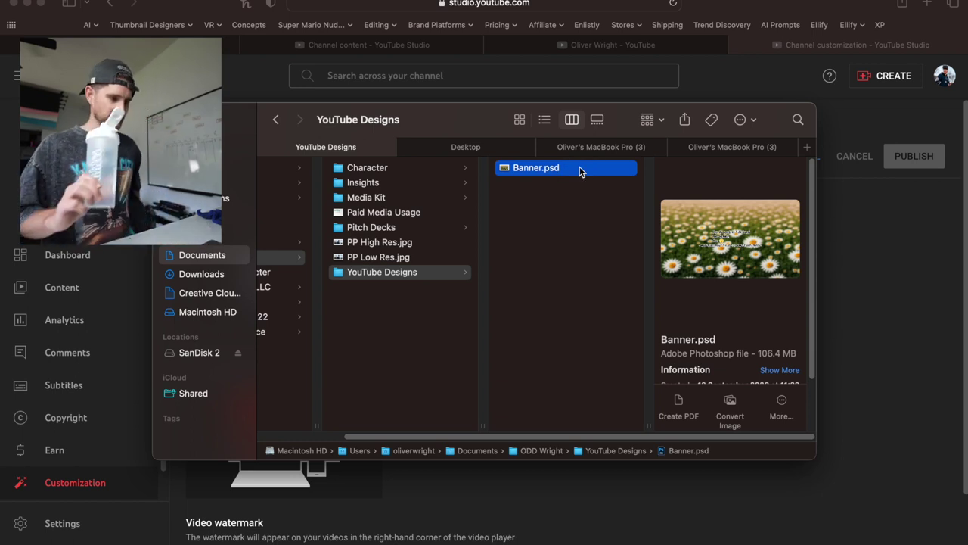
double_click(580, 171)
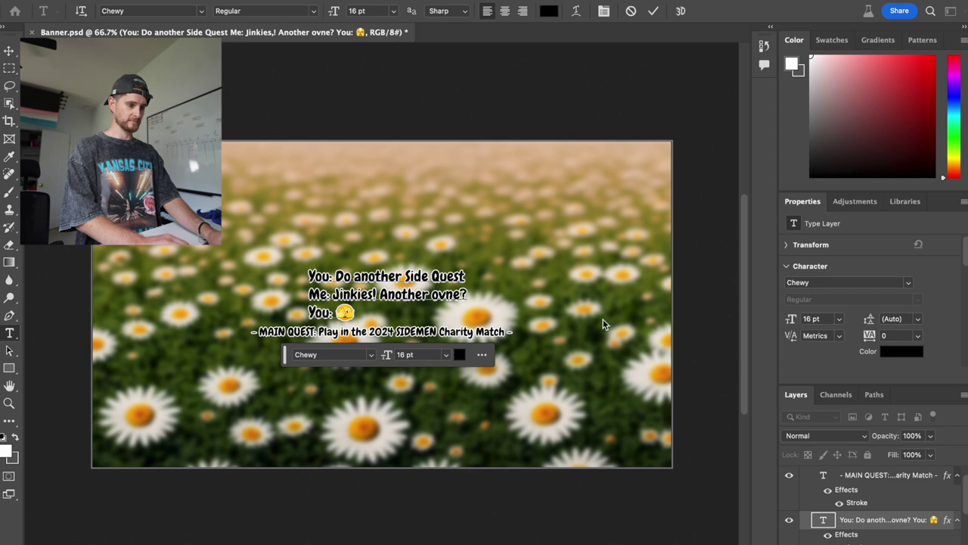
Correct "ovne" to "one" in the second line of the banner's dialogue text
key("super+a")
left_click(445, 291)
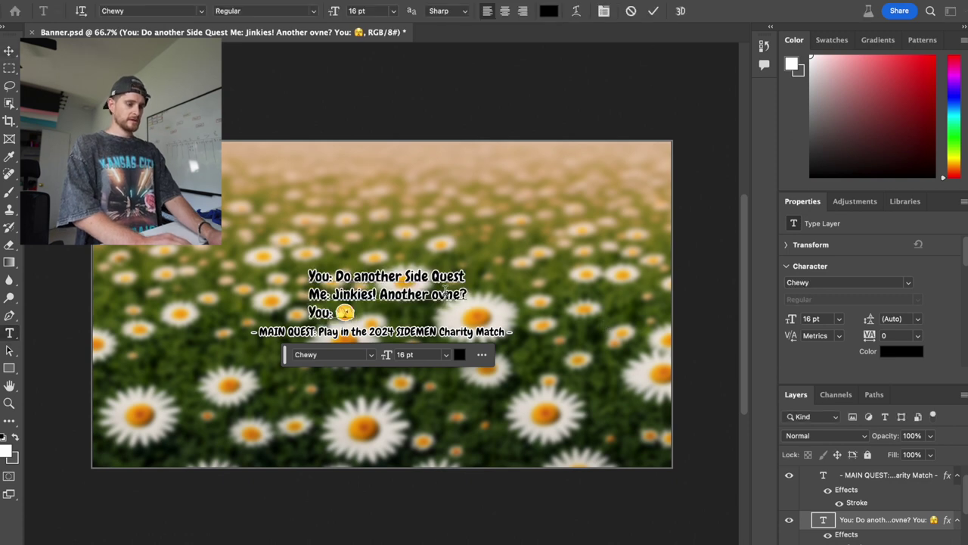
key("BackSpace")
key("super+Return")
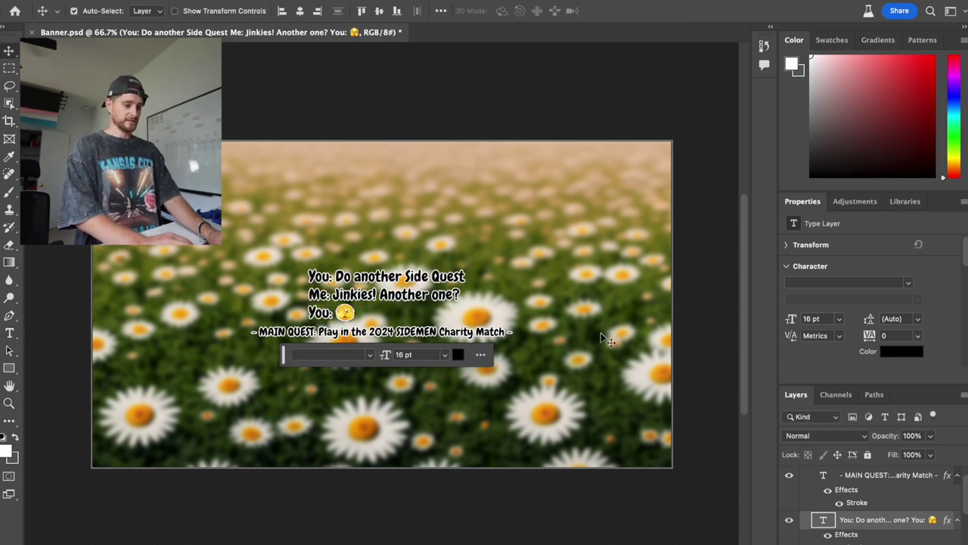
Hide the MAIN QUEST text layer about the 2024 SIDEMEN Charity Match
double_click(491, 333)
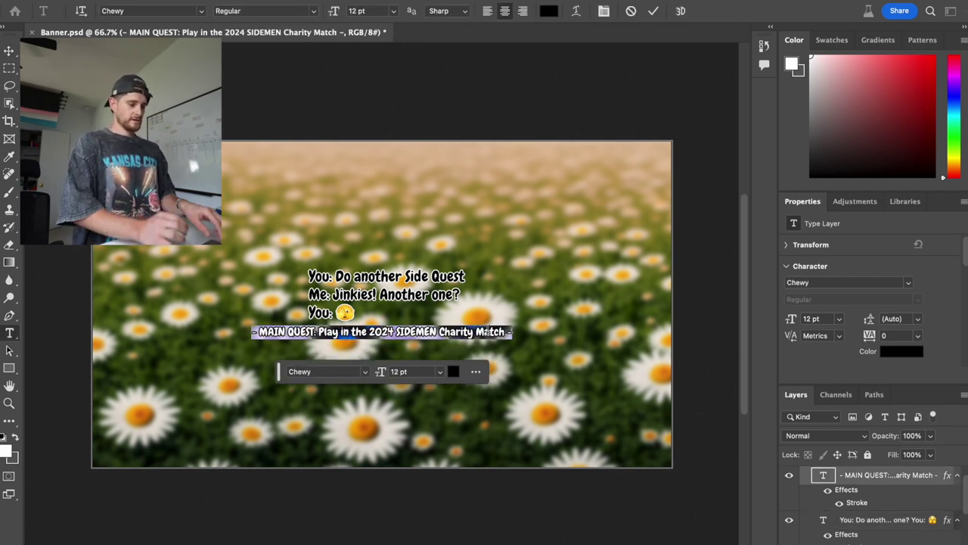
left_click_drag(513, 333, 251, 333)
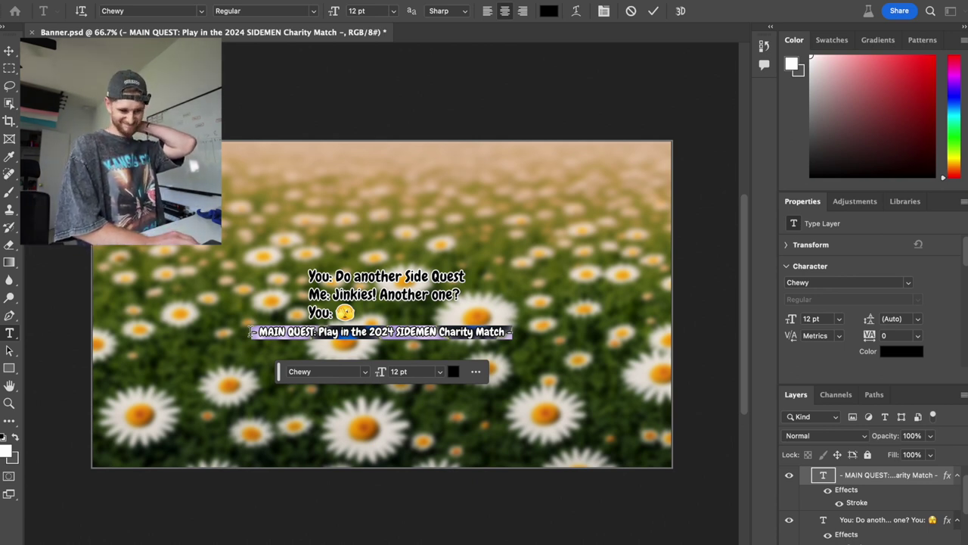
key("ctrl+Return")
key("v")
left_click(789, 475)
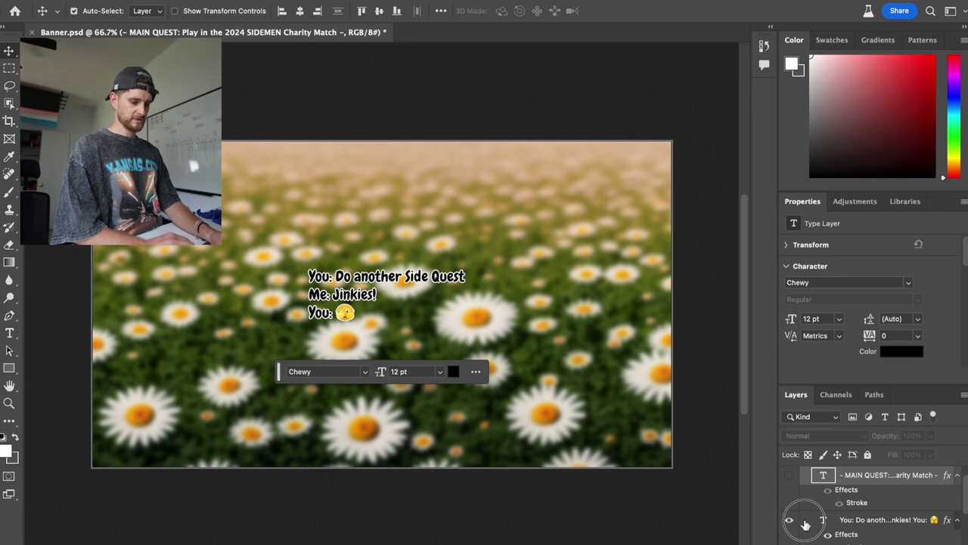
Move the three-line dialogue text slightly down on the banner and save the document
left_click(804, 523)
left_click_drag(361, 295, 374, 315)
key("super+s")
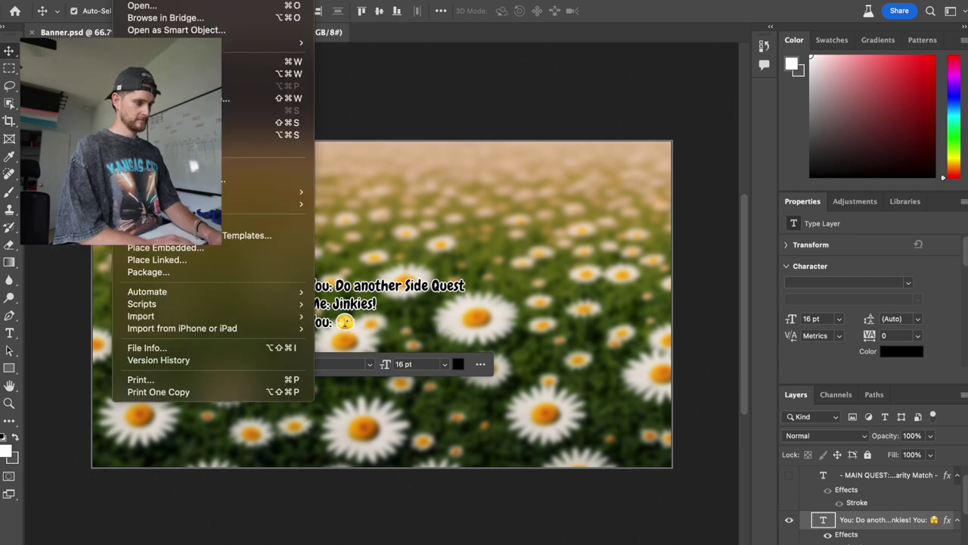
Export the banner with Save for Web (Legacy) in PNG-8 format as Banner.png in the YouTube Designs folder
mouse_move(287, 195)
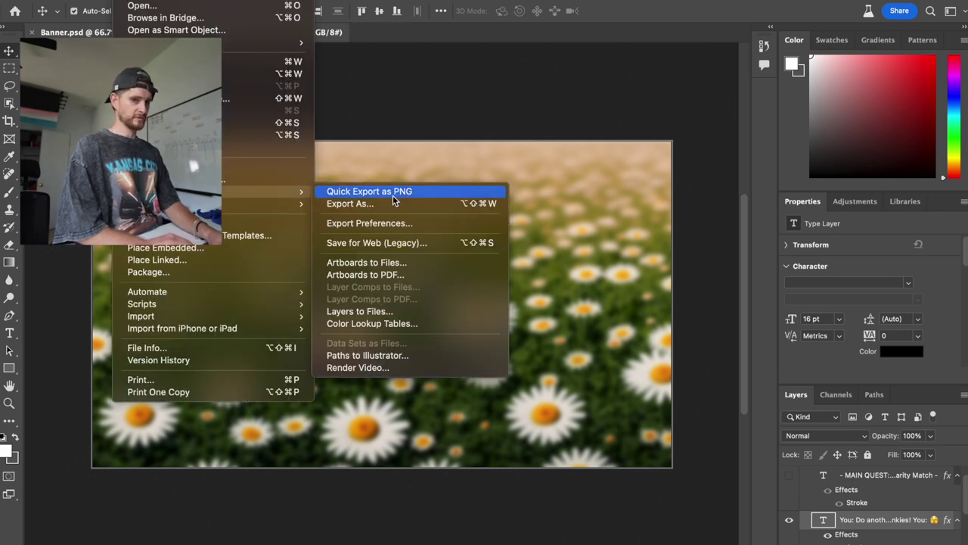
left_click(387, 240)
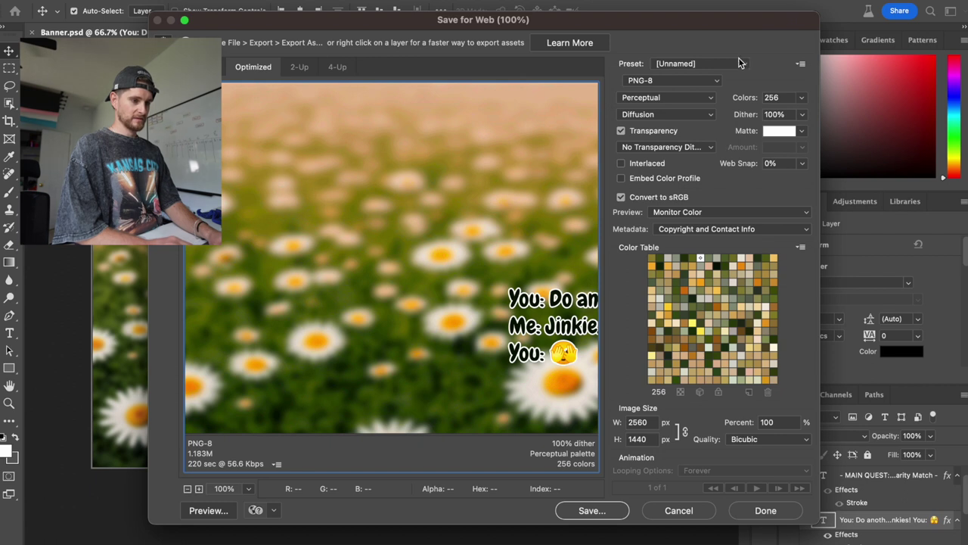
left_click(589, 511)
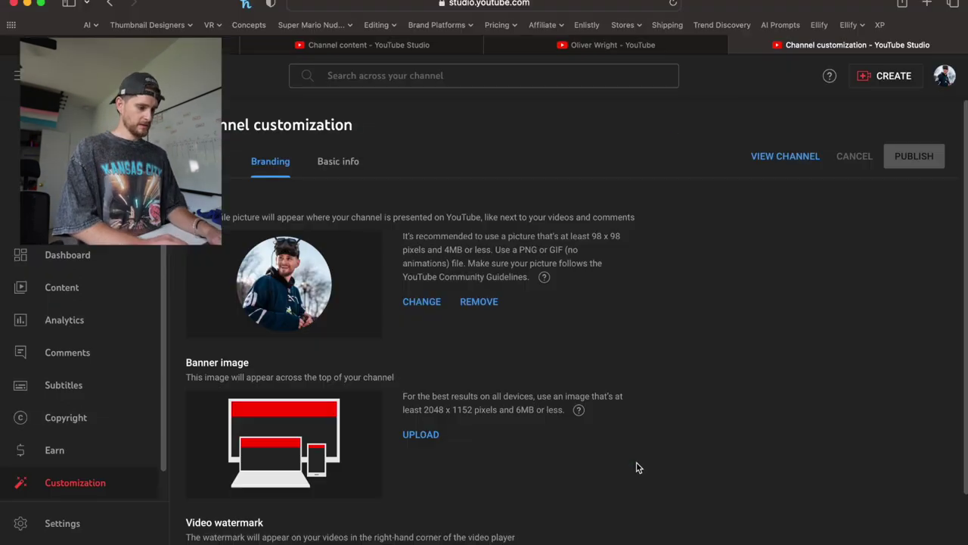
Upload Banner.png as the channel's banner image in YouTube Studio
left_click(412, 433)
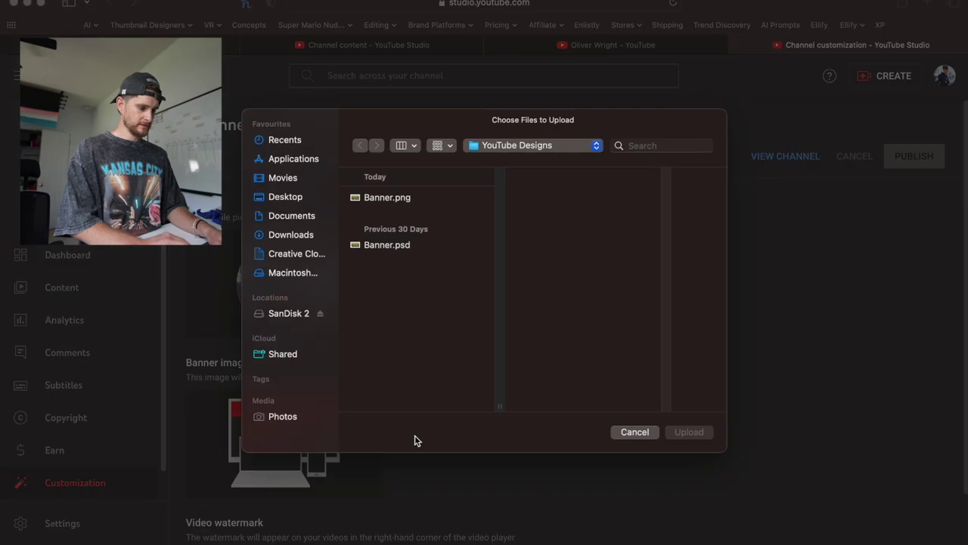
left_click(382, 198)
left_click(689, 431)
scroll(784, 530, "down", 1)
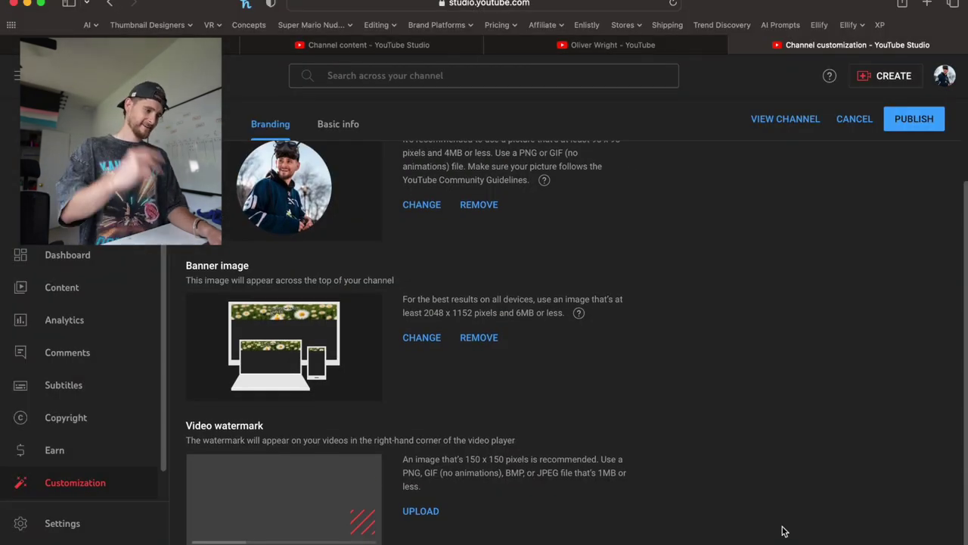
Set the channel description to "Thoughts of an ADHD riddled Content Creator" and publish the customization changes
scroll(784, 529, "up", 2)
left_click(335, 162)
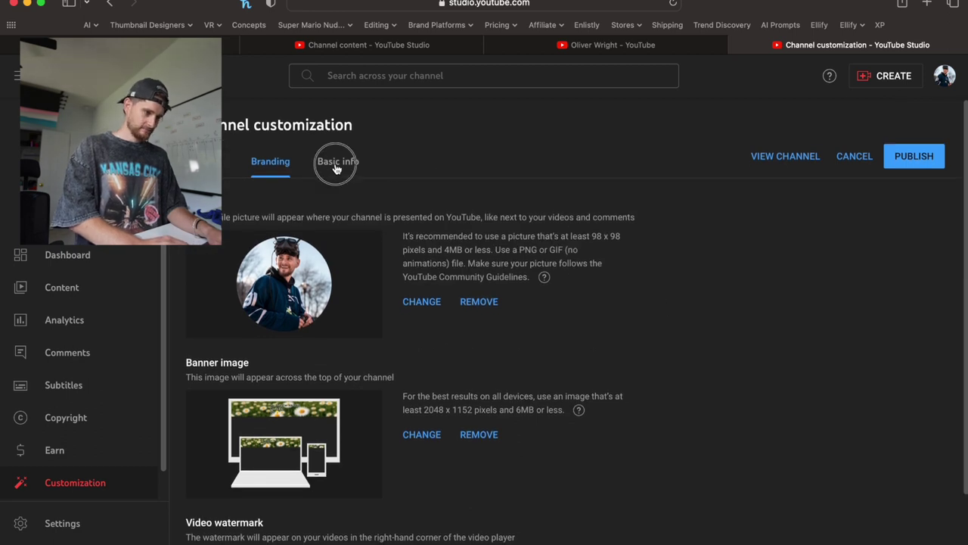
scroll(484, 341, "down", 3)
left_click(406, 345)
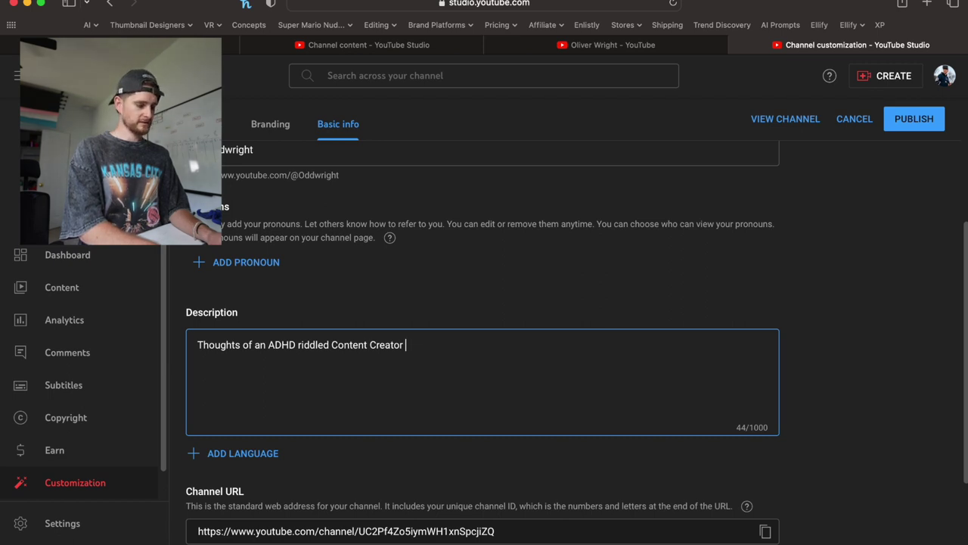
scroll(791, 348, "down", 3)
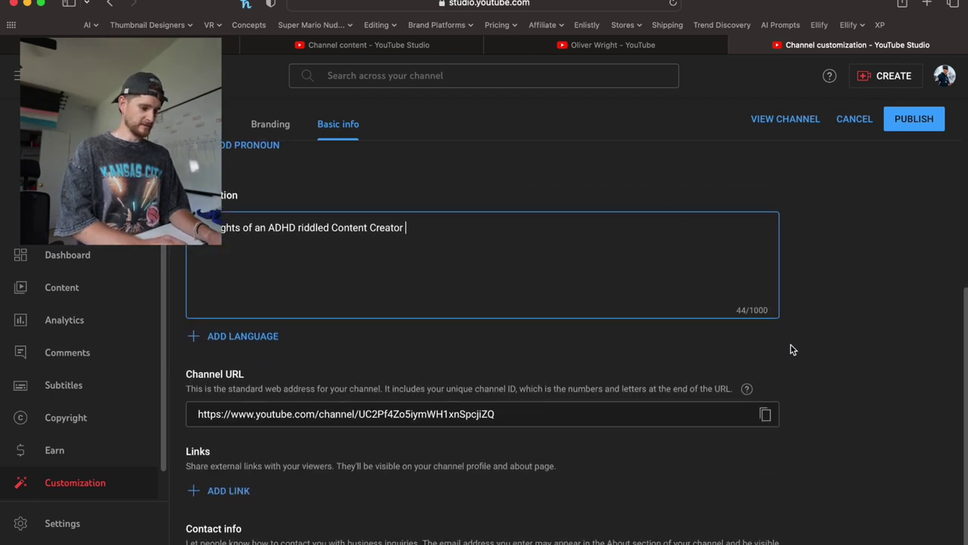
left_click(913, 119)
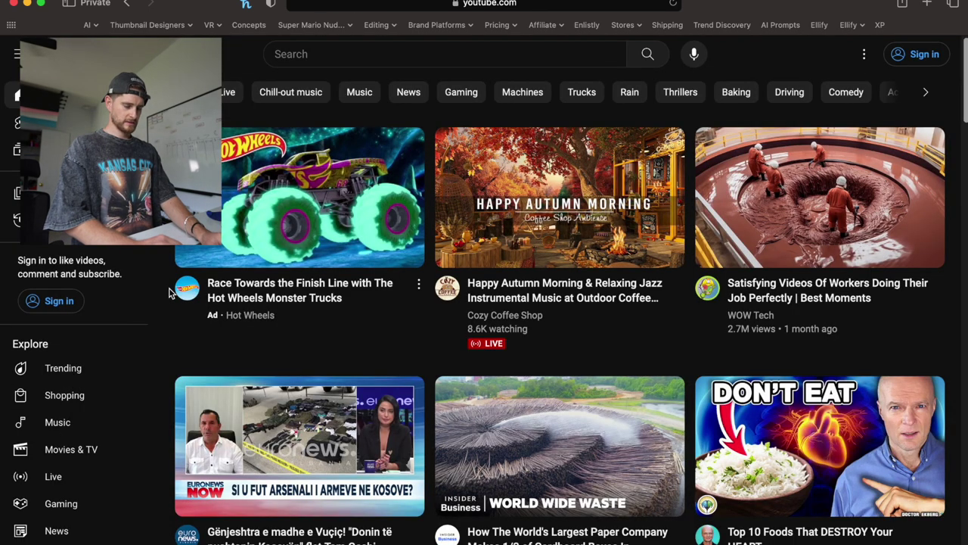
Examine the video thumbnails and titles on the signed-out YouTube home page in a private window
scroll(169, 294, "down", 2)
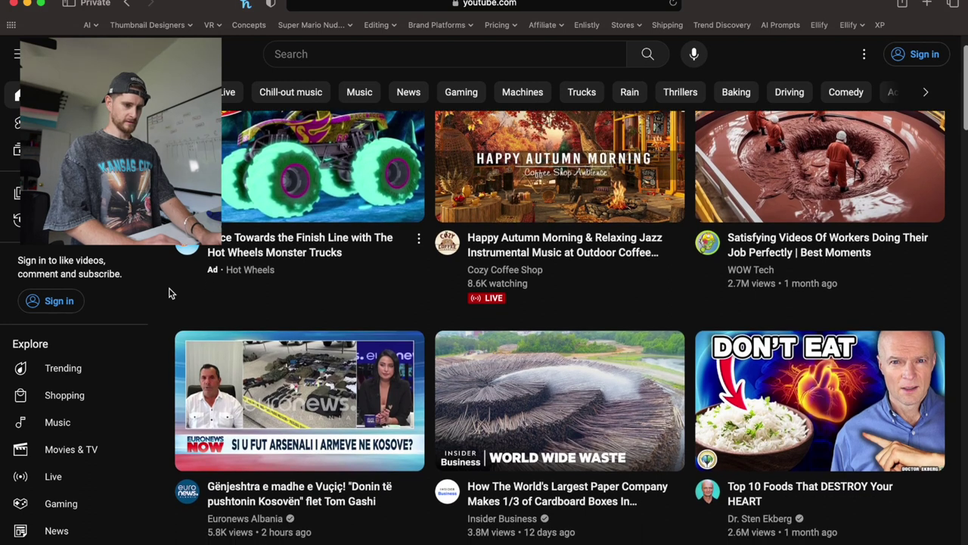
scroll(169, 294, "down", 2)
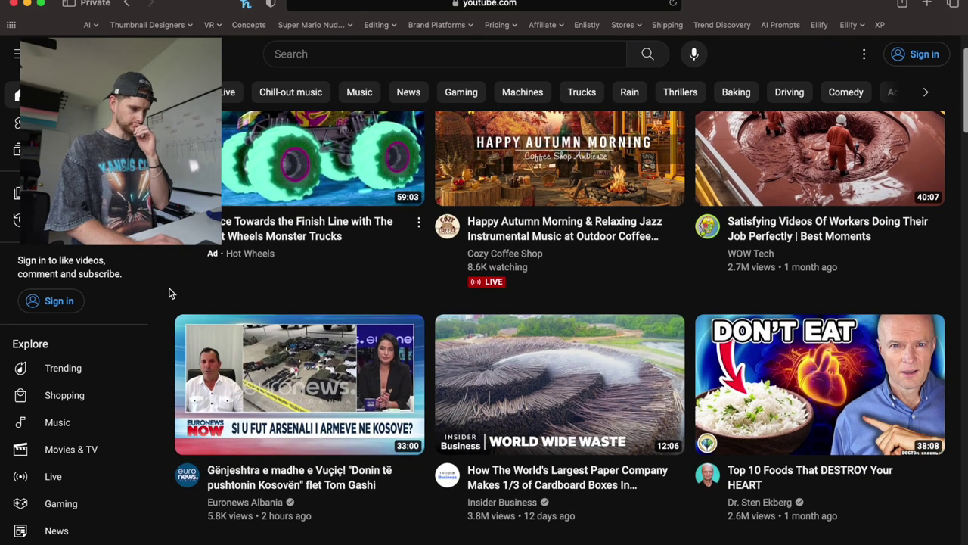
scroll(169, 294, "down", 5)
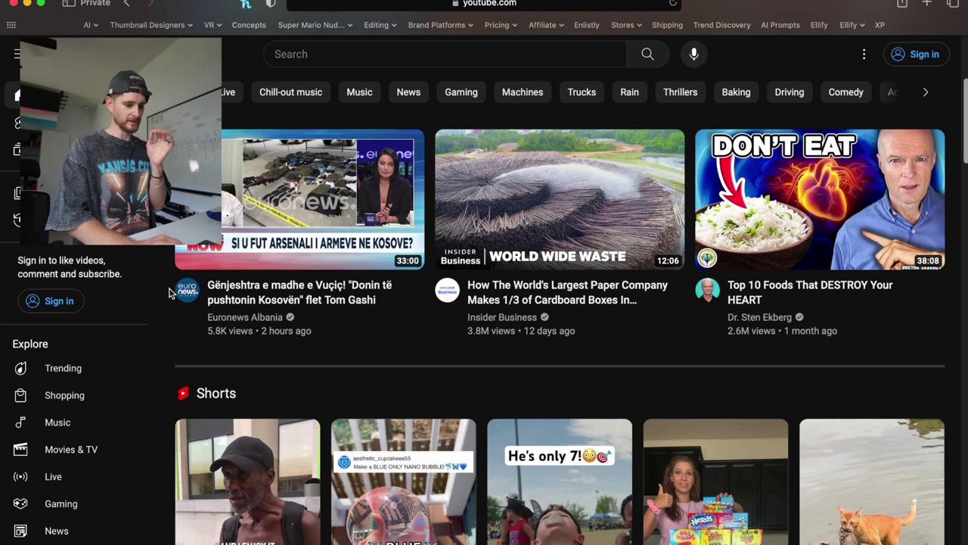
scroll(169, 294, "down", 2)
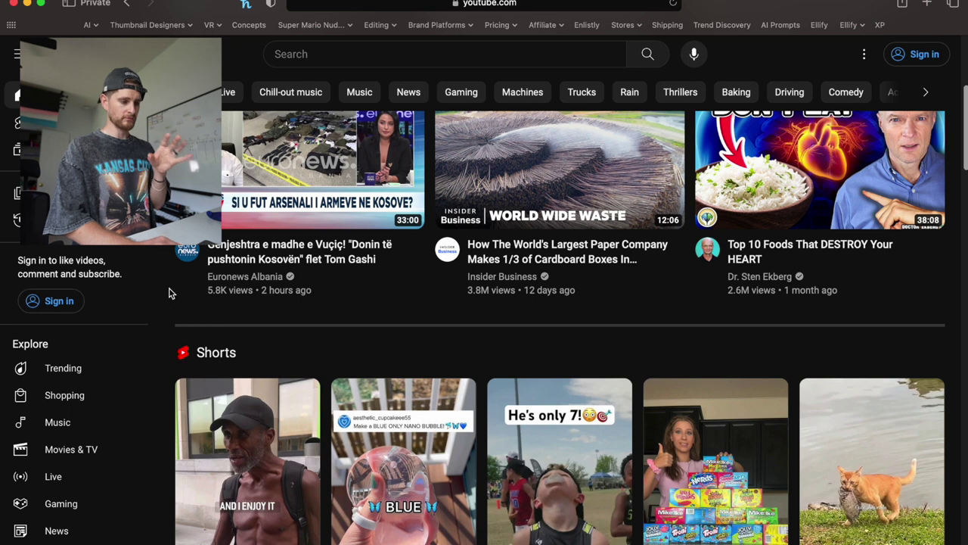
scroll(169, 306, "down", 1)
scroll(169, 306, "up", 4)
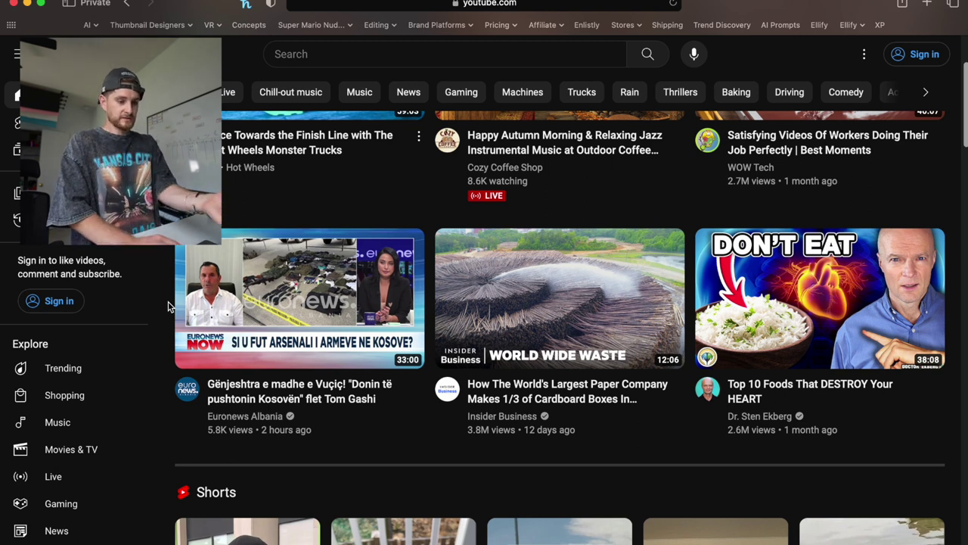
scroll(169, 307, "up", 4)
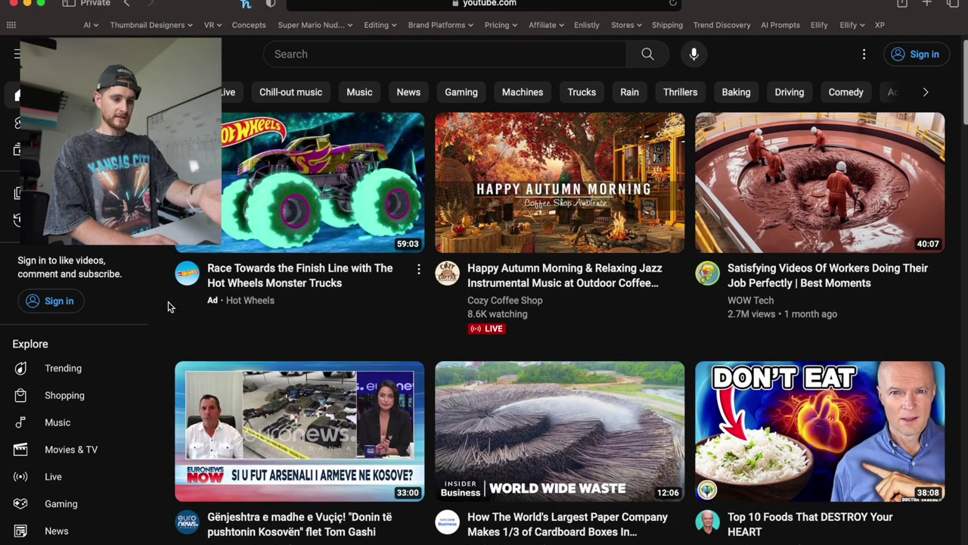